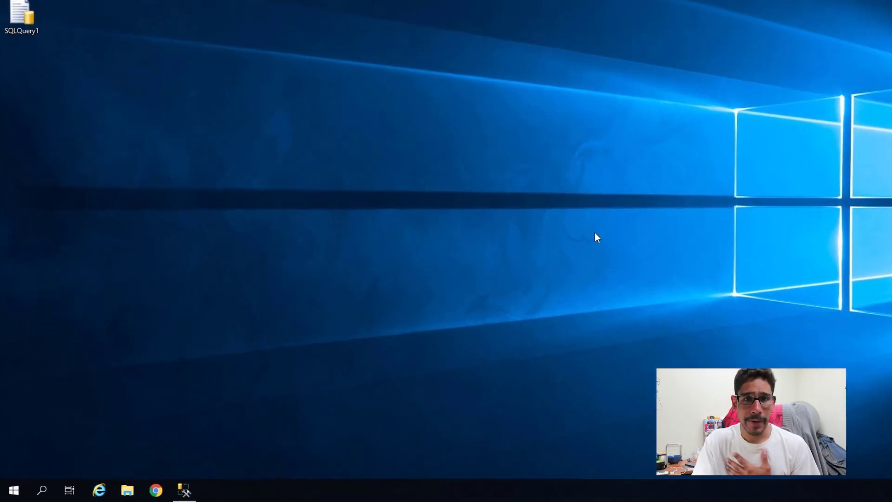
- Check the installed Windows version by running winver
{"action": "key", "text": "super+x"}
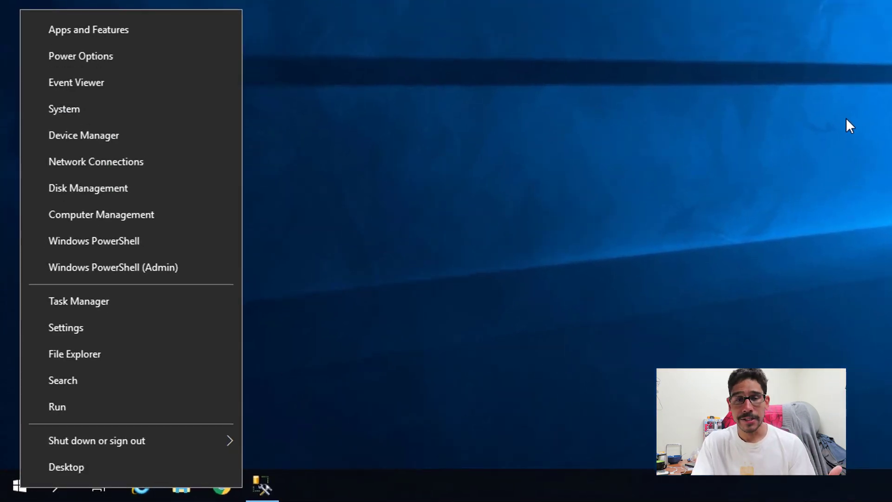
{"action": "key", "text": "r"}
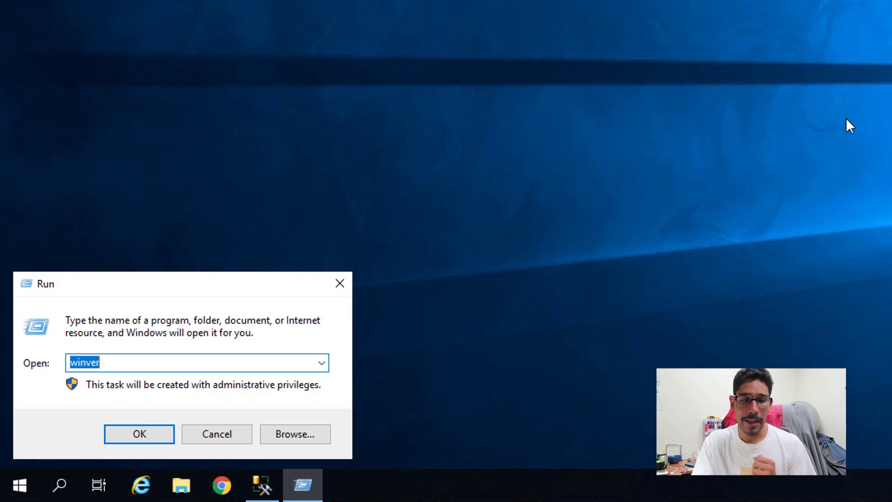
{"action": "key", "text": "Return"}
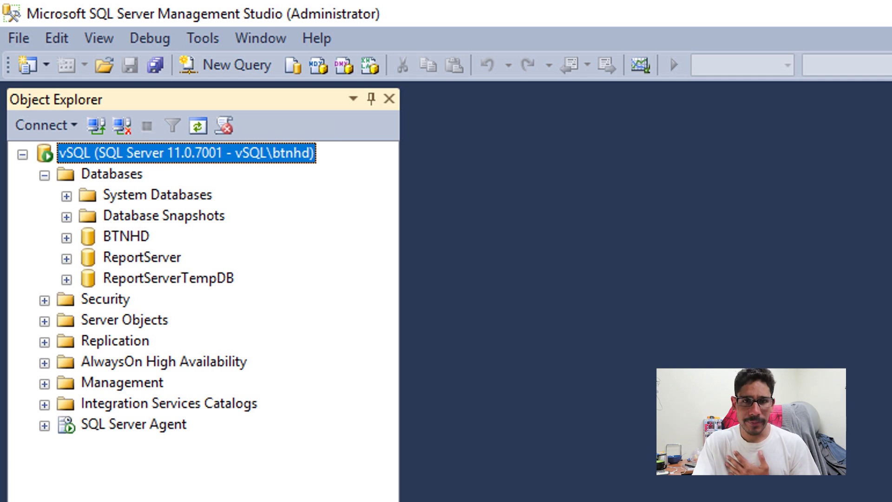
- Try to run a full backup of the BTNHD database to its preset disk destination
{"action": "right_click", "coordinate": [138, 235]}
{"action": "mouse_move", "coordinate": [196, 332]}
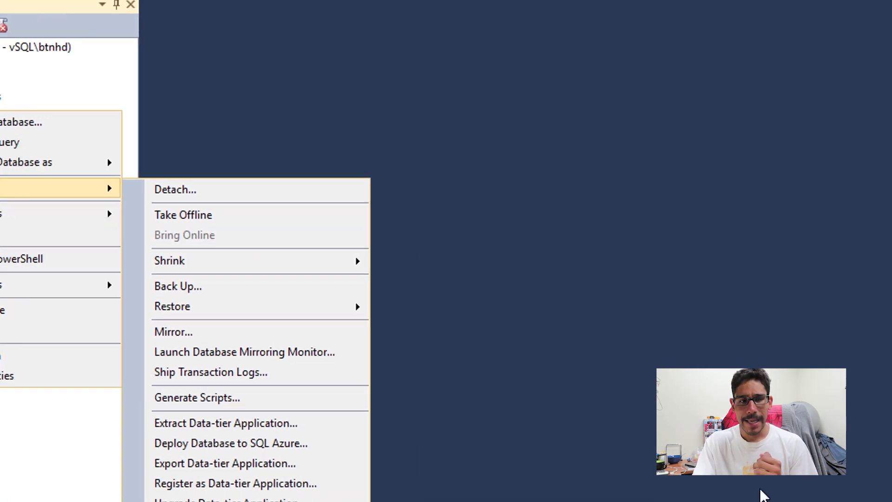
{"action": "left_click", "coordinate": [409, 415]}
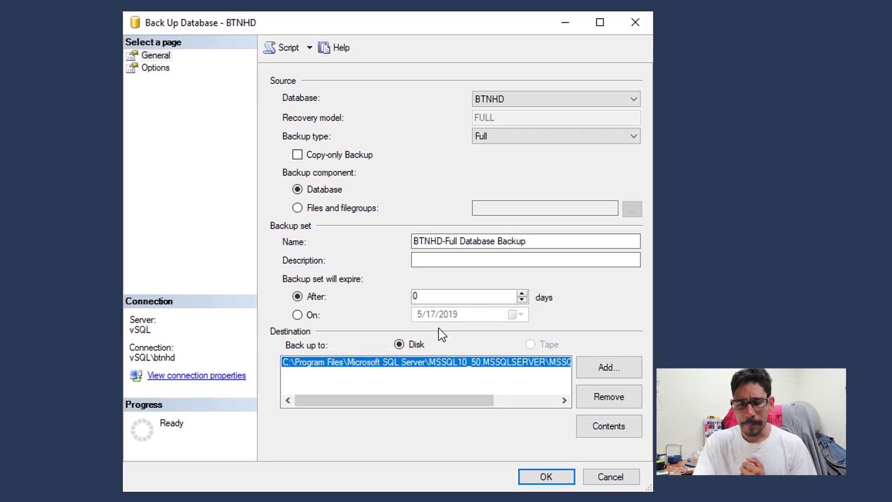
{"action": "key", "text": "Return"}
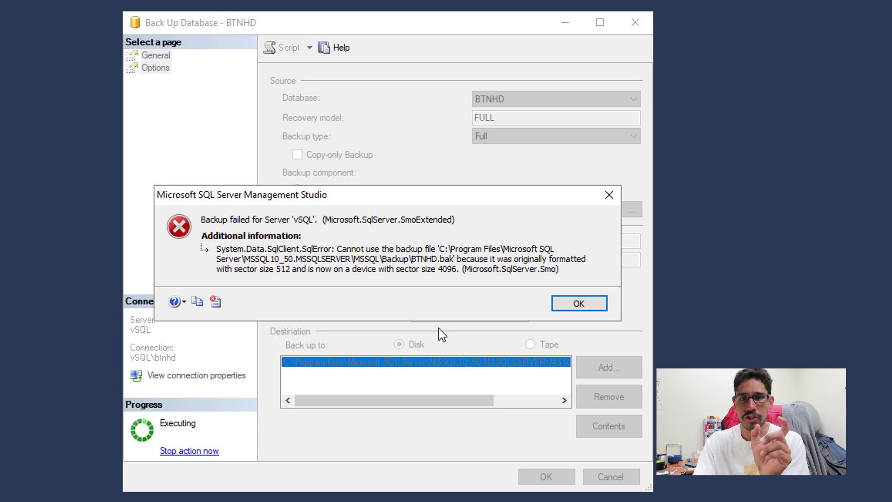
{"action": "key", "text": "Return"}
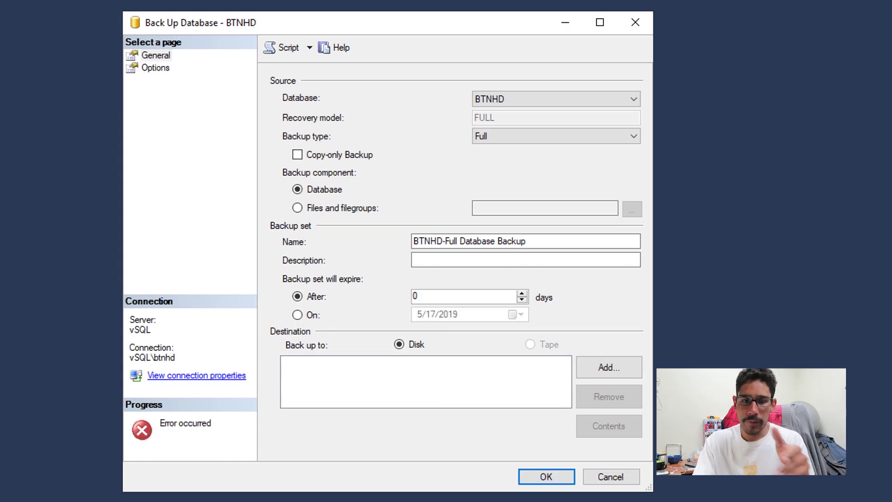
- Add BTNHD2012.bak in the Backup folder as the disk destination and run the full BTNHD backup
{"action": "left_click", "coordinate": [609, 367]}
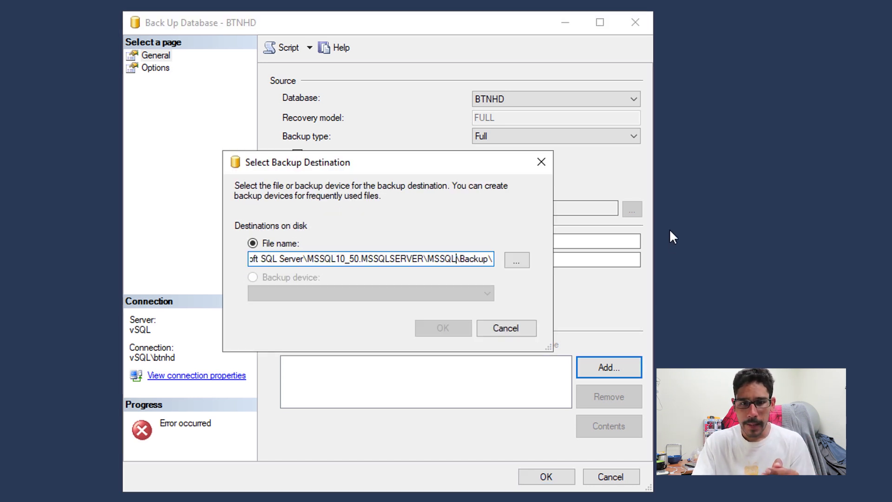
{"action": "left_click", "coordinate": [516, 258]}
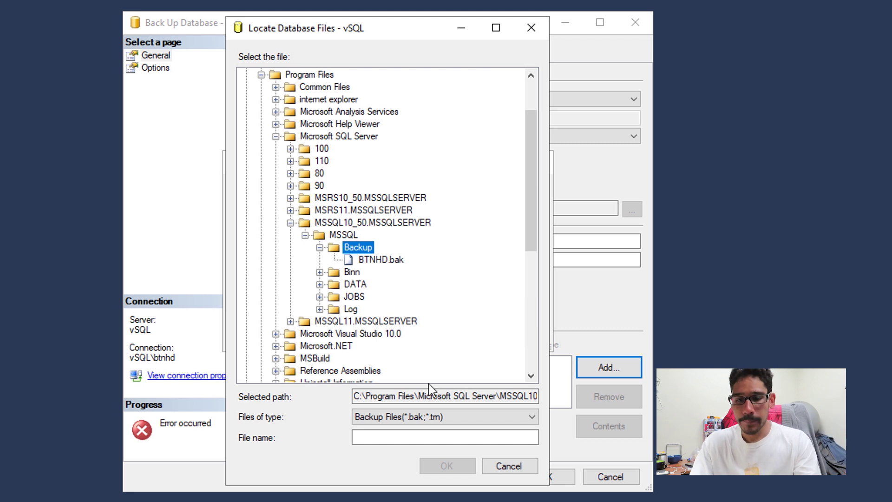
{"action": "left_click", "coordinate": [372, 438]}
{"action": "type", "text": "BTNHD2012"}
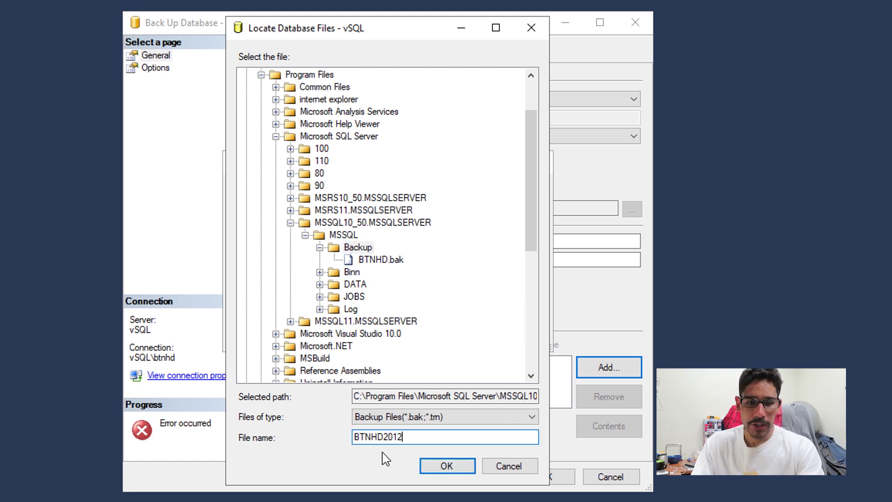
{"action": "type", "text": ".bak"}
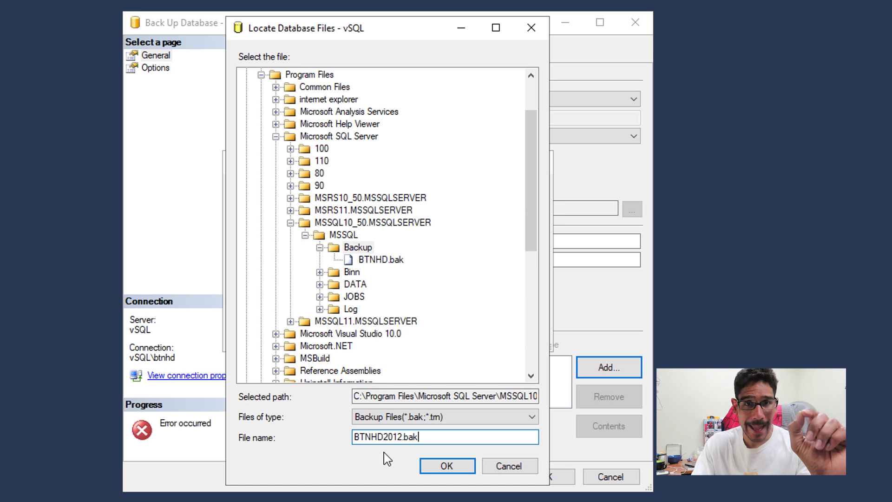
{"action": "key", "text": "Return"}
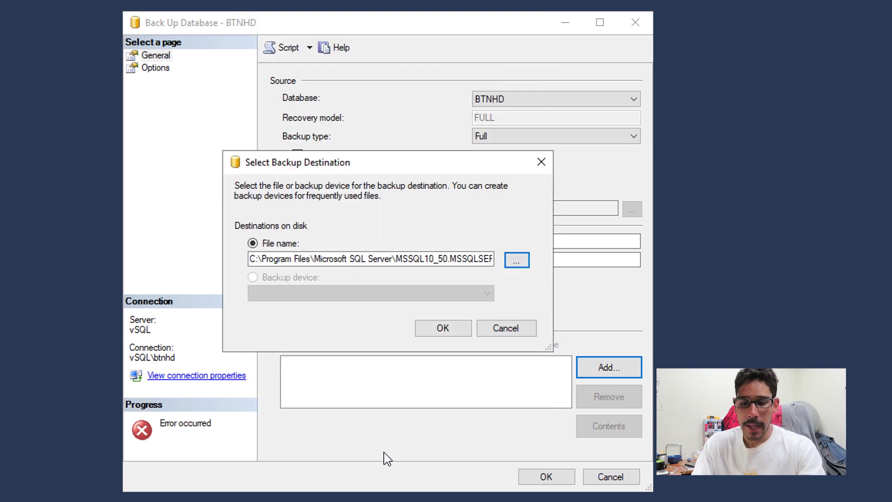
{"action": "key", "text": "Return"}
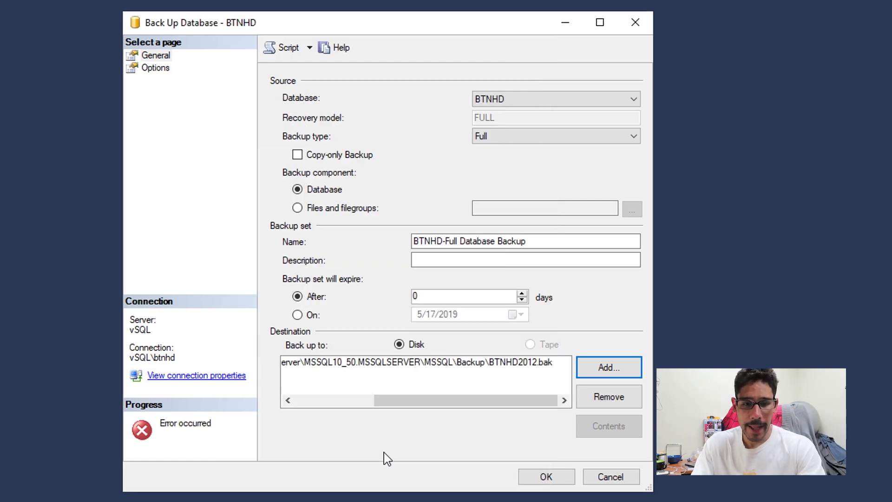
{"action": "key", "text": "Return"}
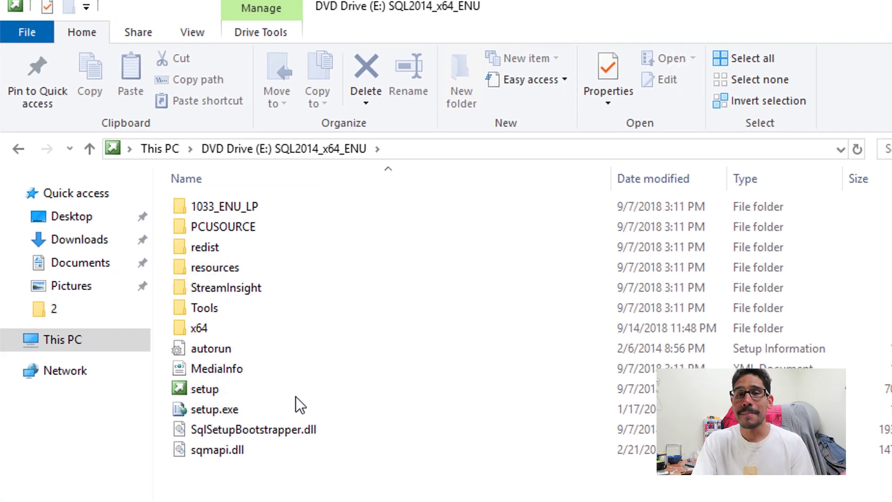
- Launch the SQL Server 2014 setup from the DVD drive and proceed past the upgrade's product key page
{"action": "right_click", "coordinate": [296, 400]}
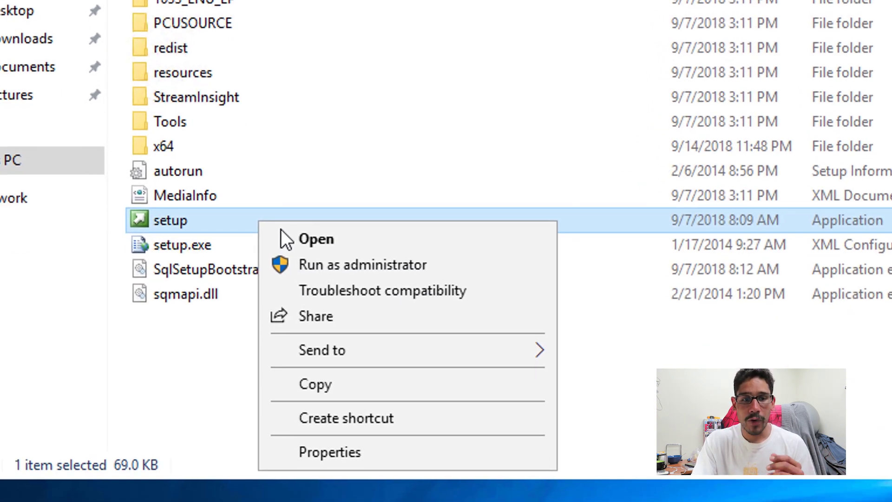
{"action": "left_click", "coordinate": [282, 233]}
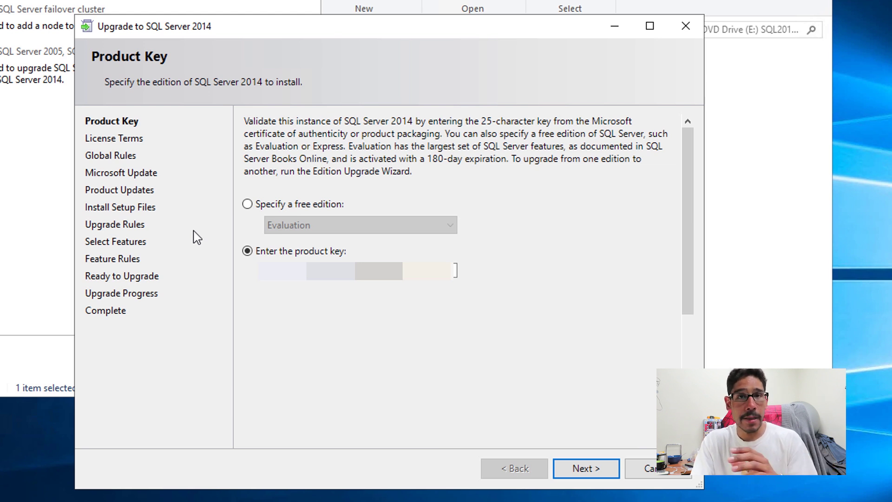
{"action": "key", "text": "Return"}
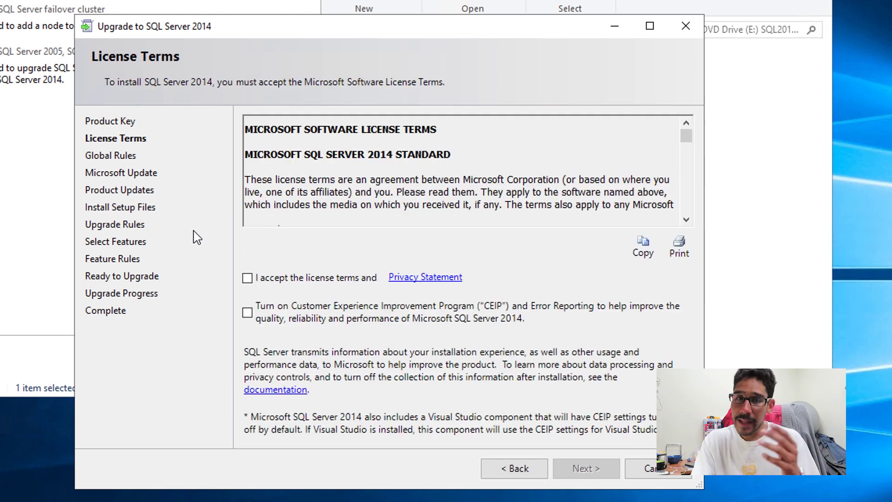
- Accept the license terms and enable checking for updates through Microsoft Update
{"action": "key", "text": "space"}
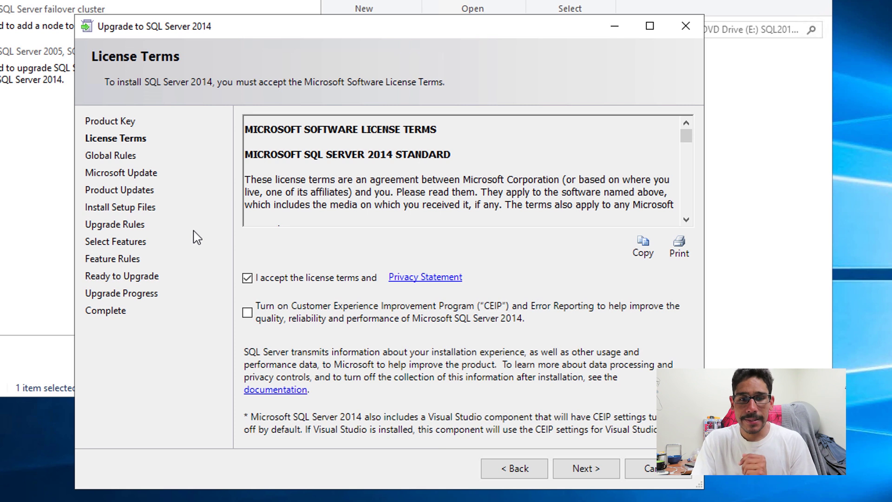
{"action": "key", "text": "Return"}
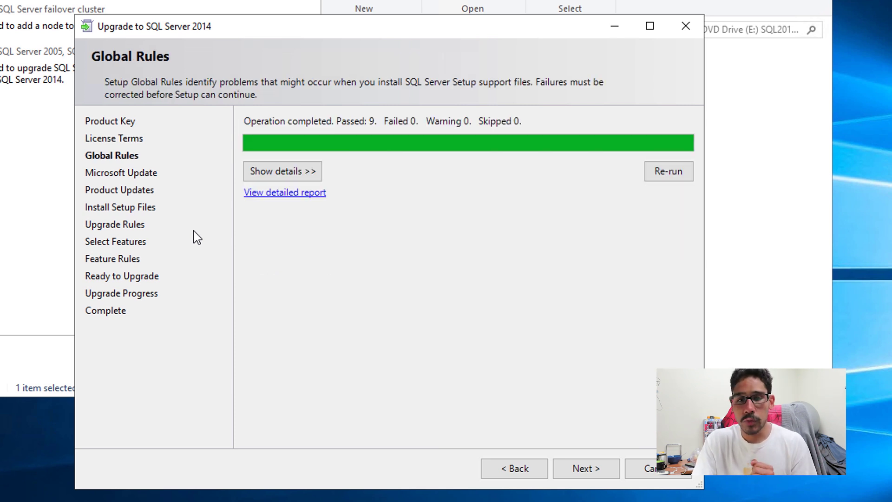
{"action": "key", "text": "Return"}
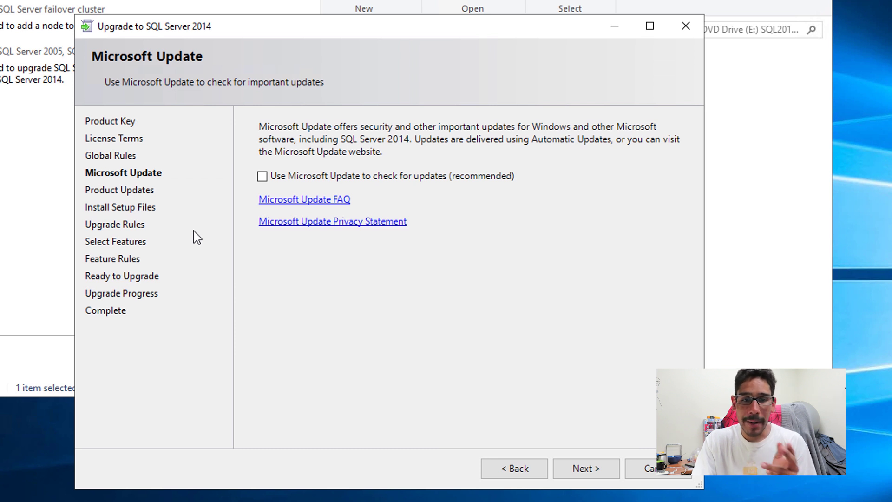
{"action": "key", "text": "space"}
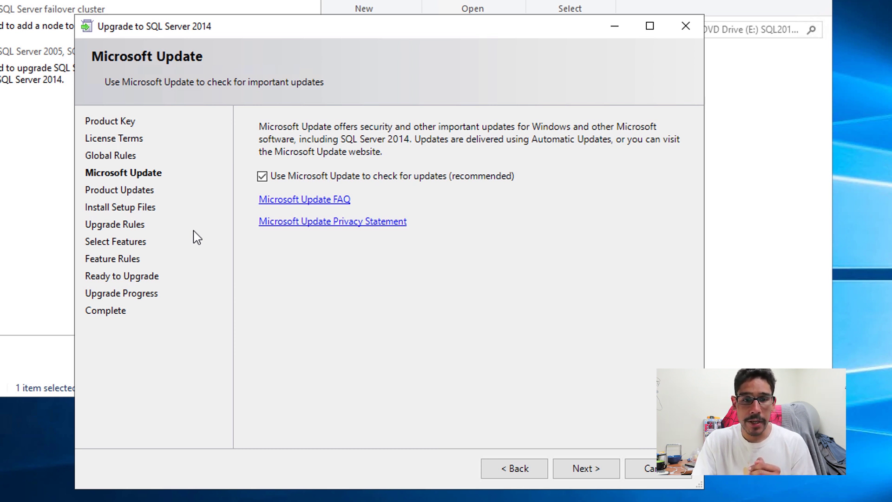
{"action": "key", "text": "Return"}
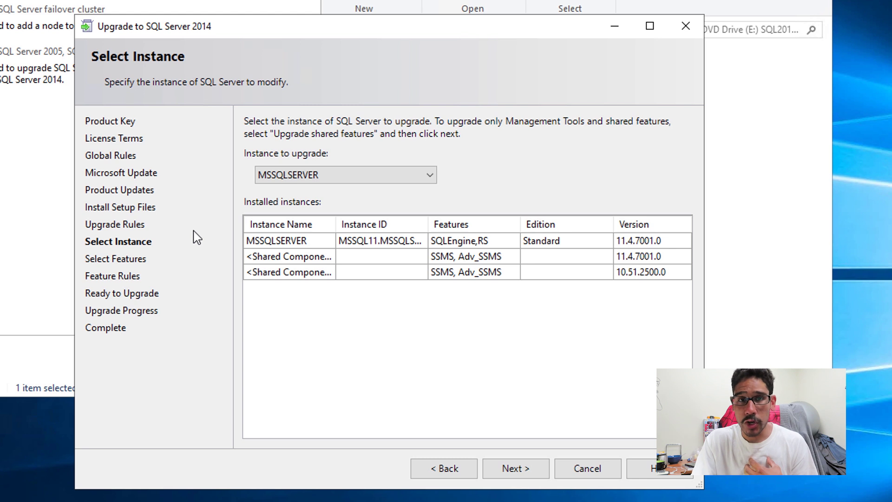
- Upgrade the MSSQLSERVER instance to SQL Server 2014 with the preset features and instance ID, and acknowledge the restart notice
{"action": "key", "text": "Return"}
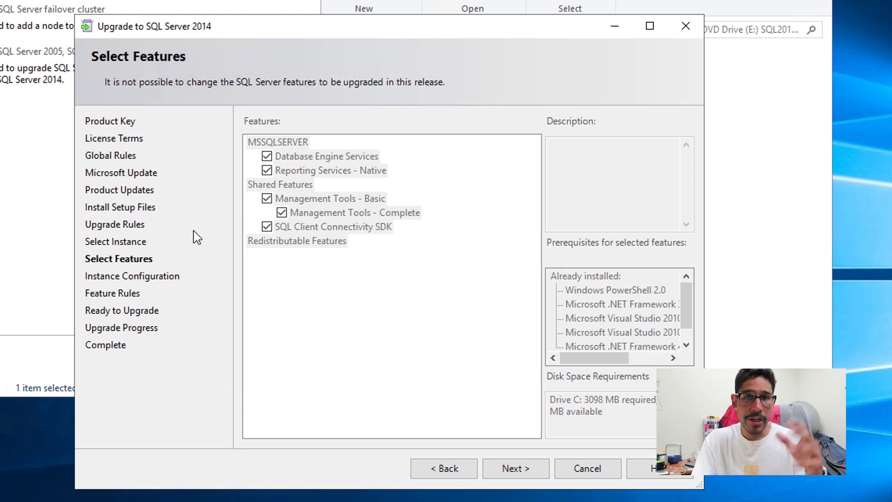
{"action": "key", "text": "Return"}
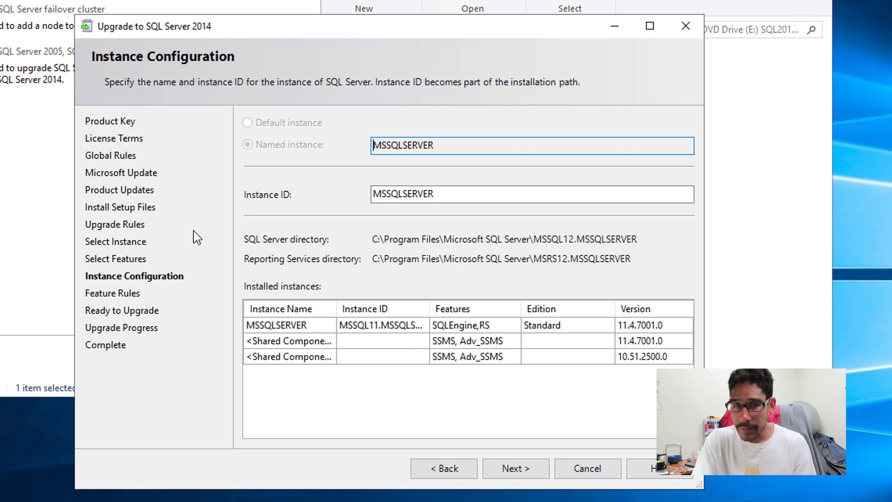
{"action": "key", "text": "Return"}
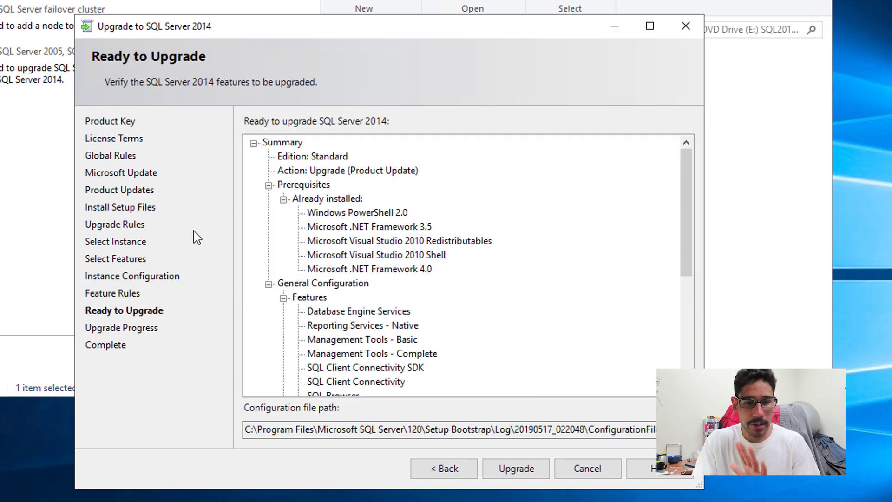
{"action": "key", "text": "alt+b"}
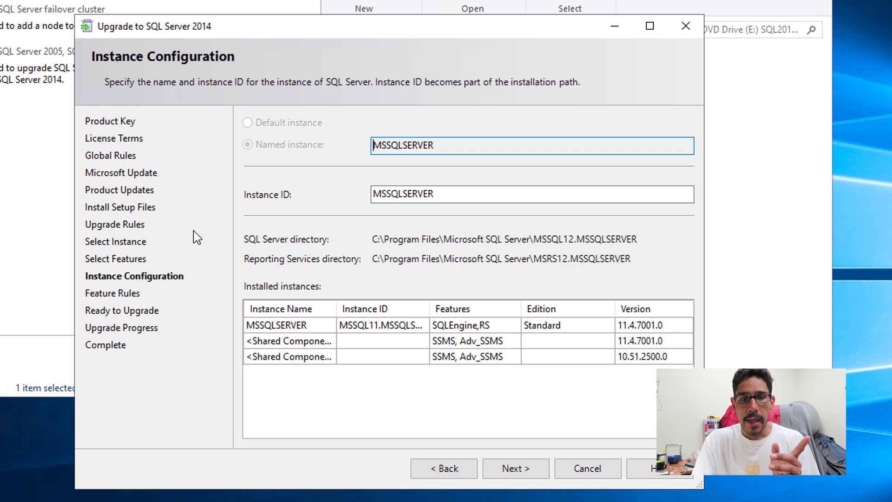
{"action": "key", "text": "Return"}
{"action": "key", "text": "Return"}
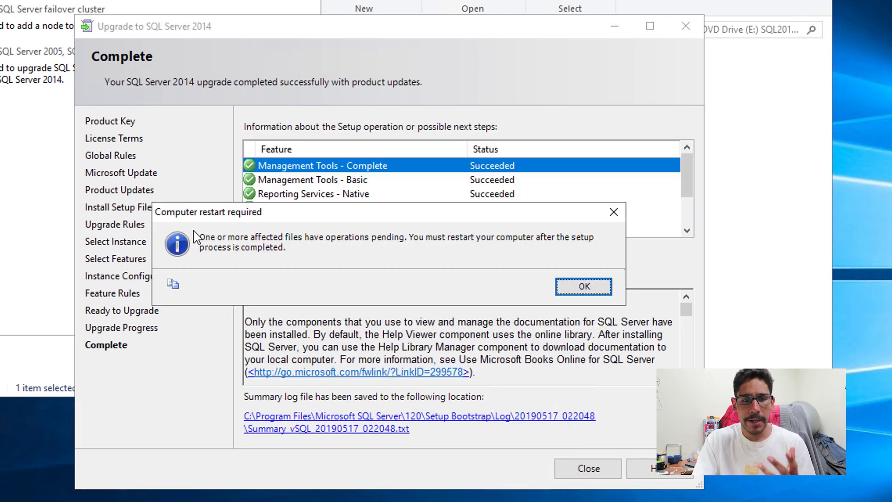
{"action": "key", "text": "Return"}
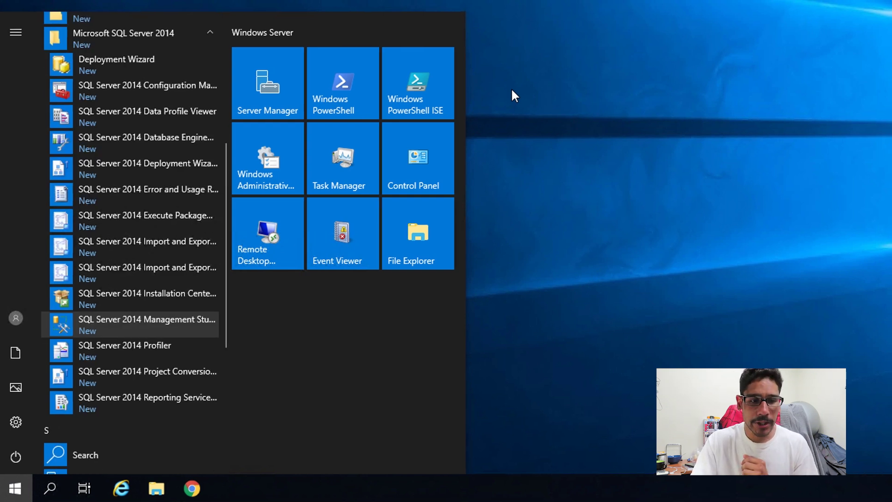
- Open SQL Server 2014 Management Studio and connect to the local vSQL database engine with Windows Authentication
{"action": "key", "text": "Return"}
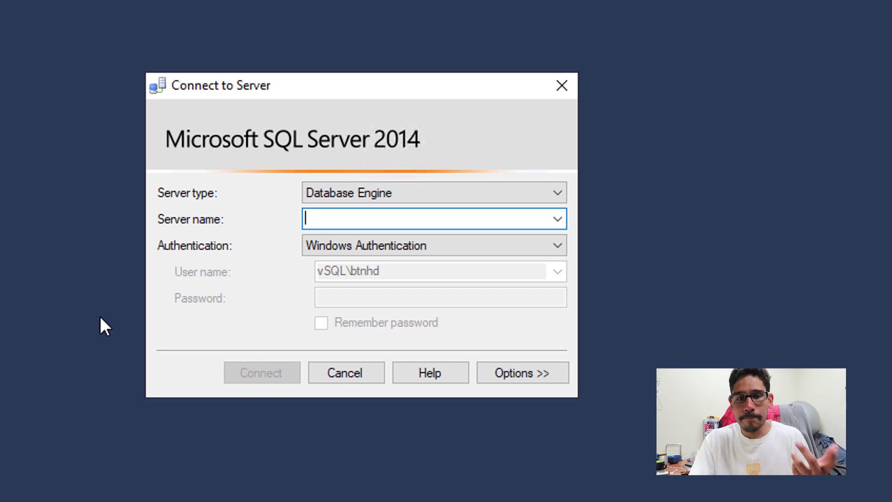
{"action": "key", "text": "alt+Down"}
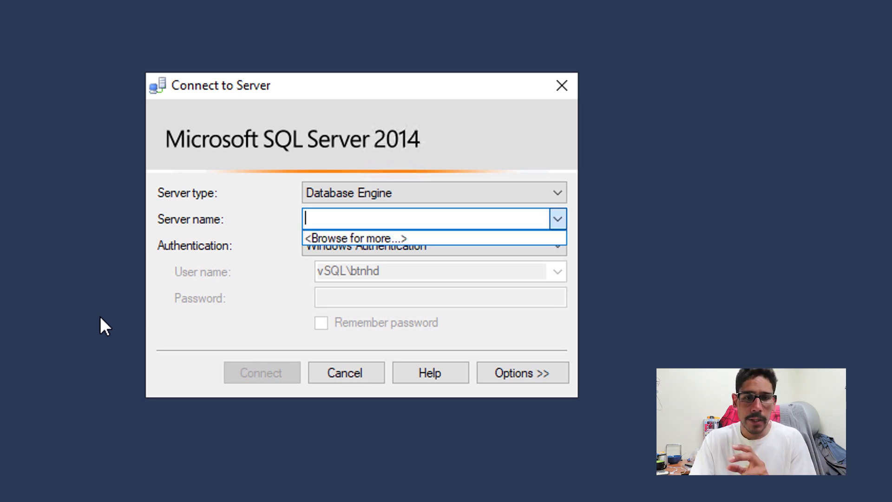
{"action": "key", "text": "Return"}
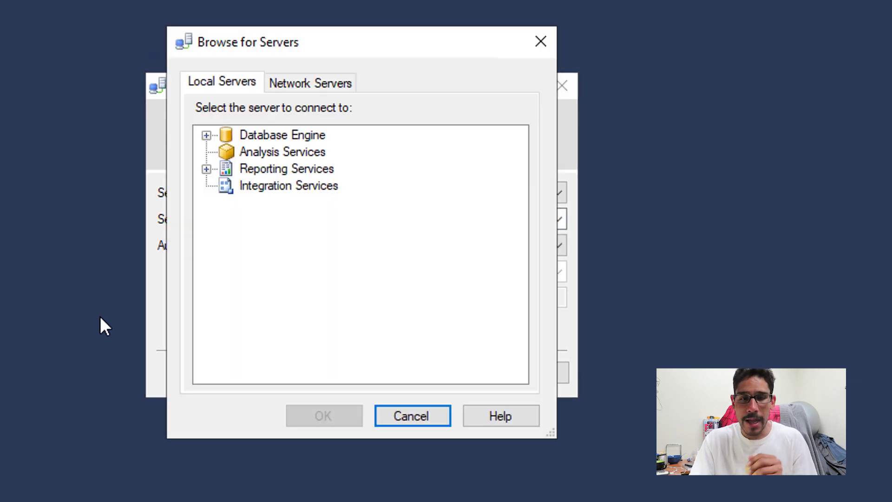
{"action": "key", "text": "shift+Tab"}
{"action": "key", "text": "Right"}
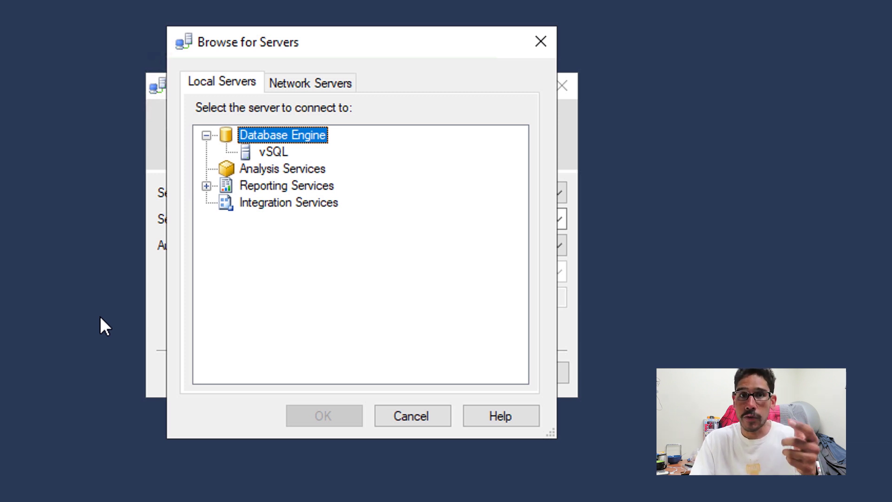
{"action": "key", "text": "Down"}
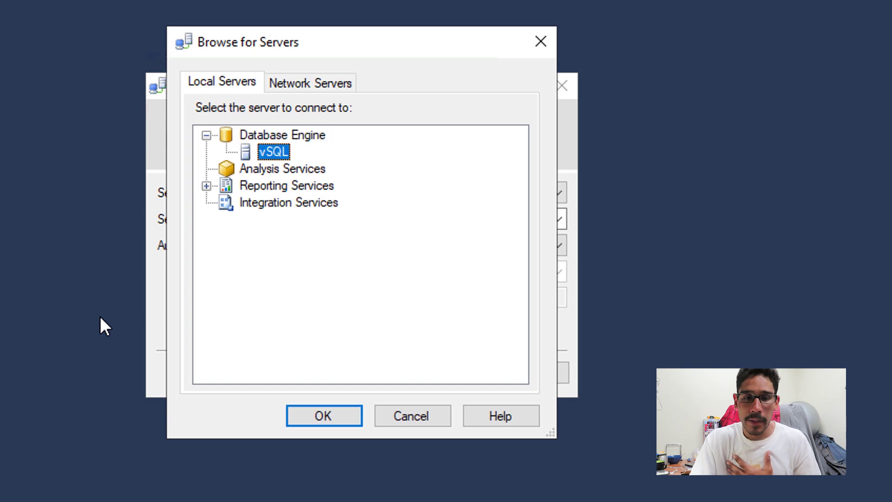
{"action": "key", "text": "Return"}
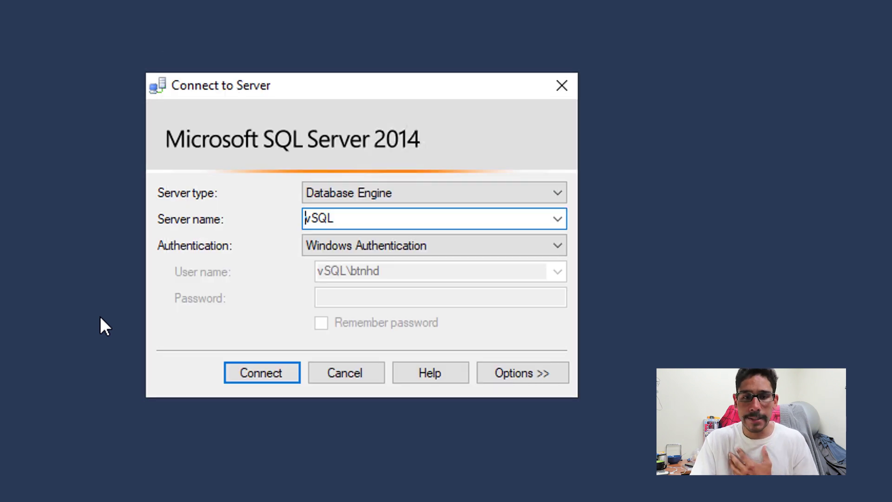
{"action": "key", "text": "Return"}
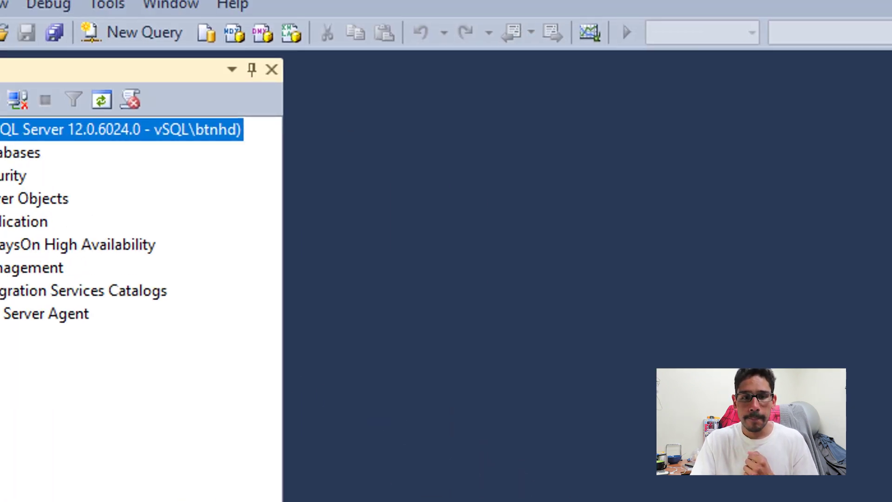